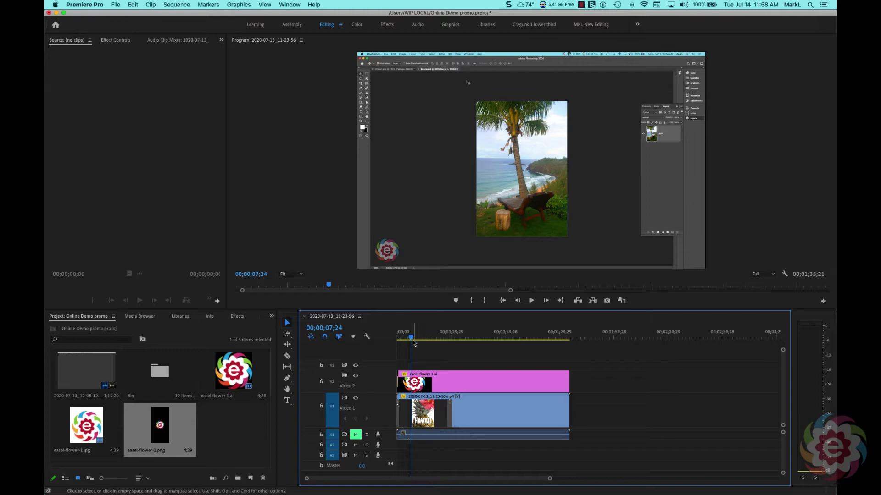
# Play the sequence to watch the easel flower 1.ai logo on V2 over the screen recording
pyautogui.press('space')
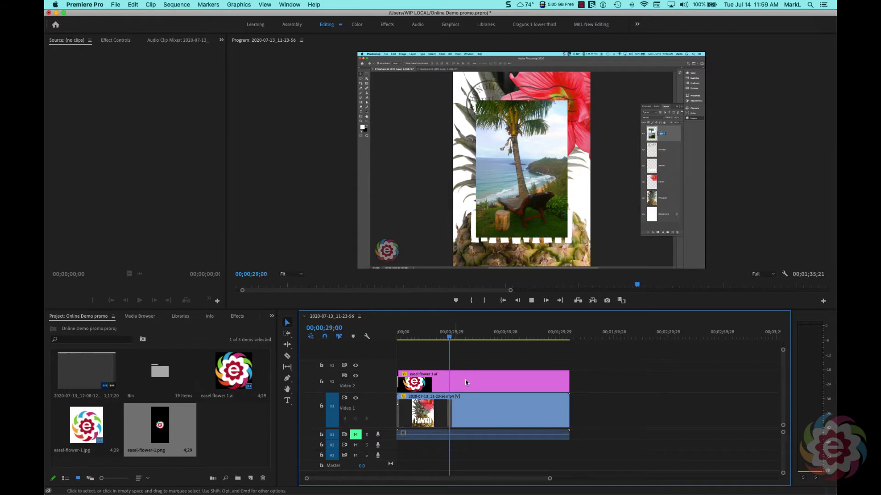
# Delete the full-length logo and add short easel flower 1.ai, easel-flower-1.jpg and easel-flower-1.png clips to V2
pyautogui.click(488, 382)
pyautogui.press('Delete')
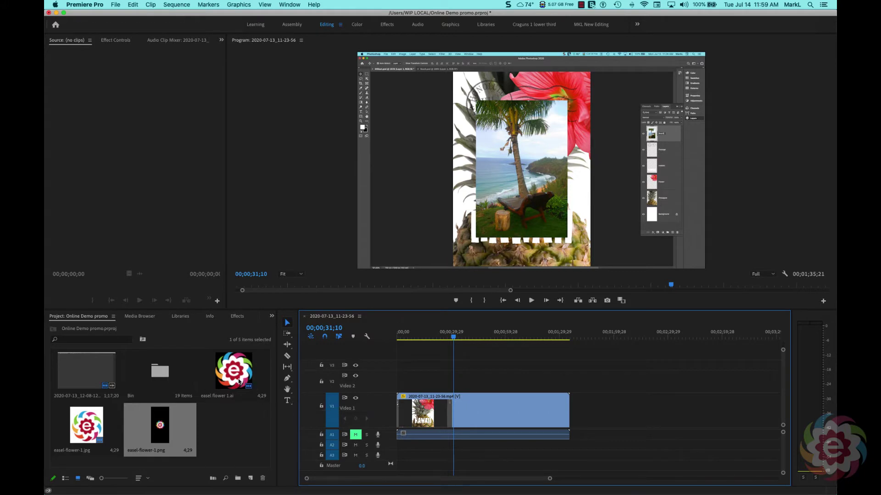
pyautogui.moveTo(239, 382); pyautogui.dragTo(457, 383)
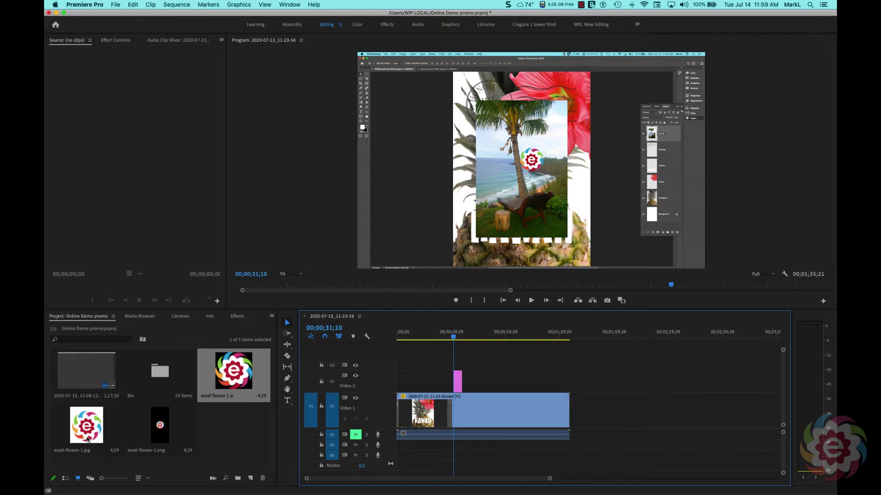
pyautogui.moveTo(87, 439); pyautogui.dragTo(480, 381)
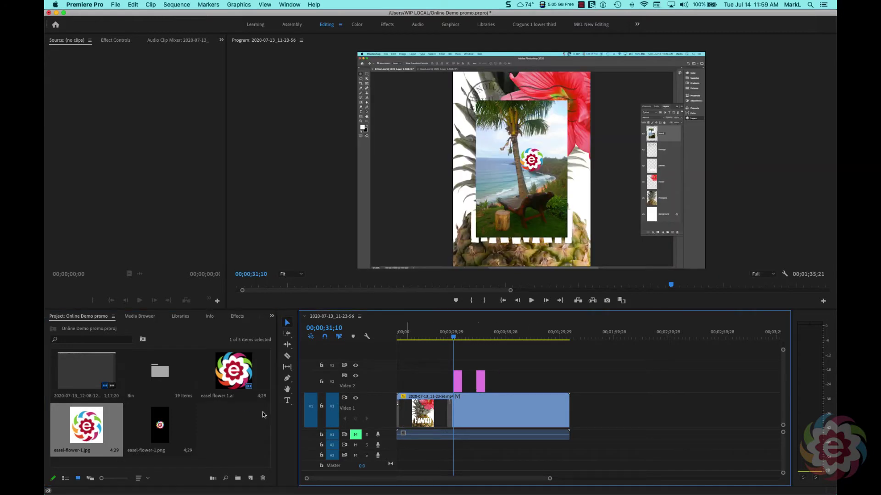
pyautogui.moveTo(158, 439); pyautogui.dragTo(502, 383)
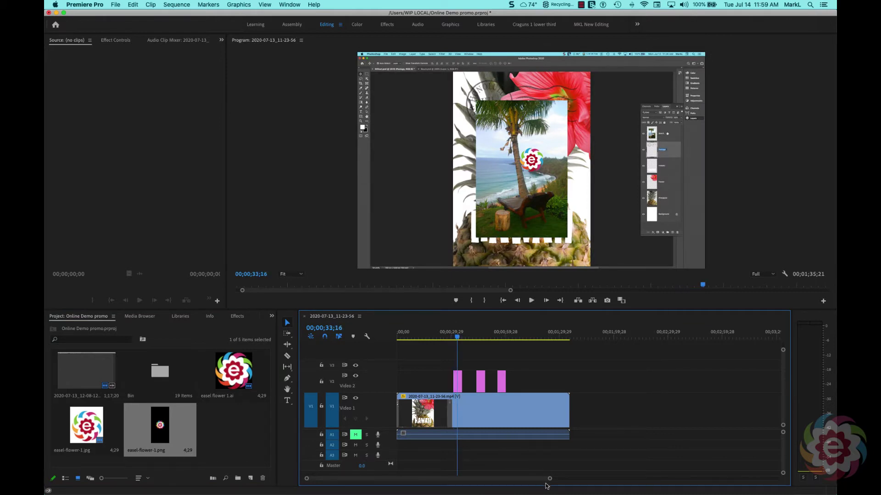
pyautogui.moveTo(549, 478); pyautogui.dragTo(516, 481)
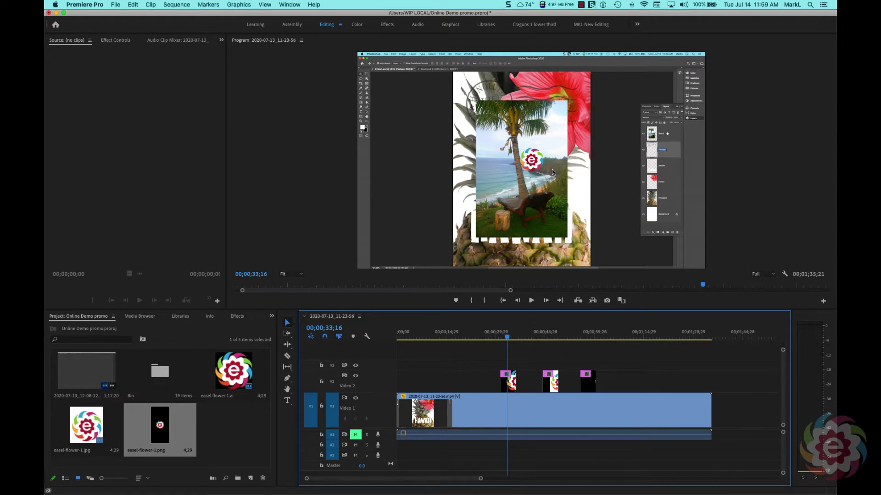
pyautogui.click(538, 170)
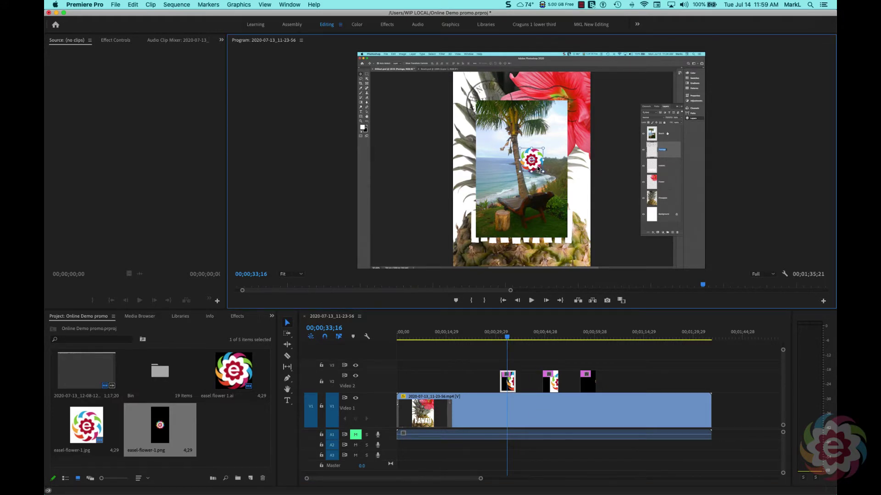
# Drag the easel flower 1.ai logo to the frame's lower-left corner and set its Opacity to 20%
pyautogui.moveTo(538, 171); pyautogui.dragTo(399, 250)
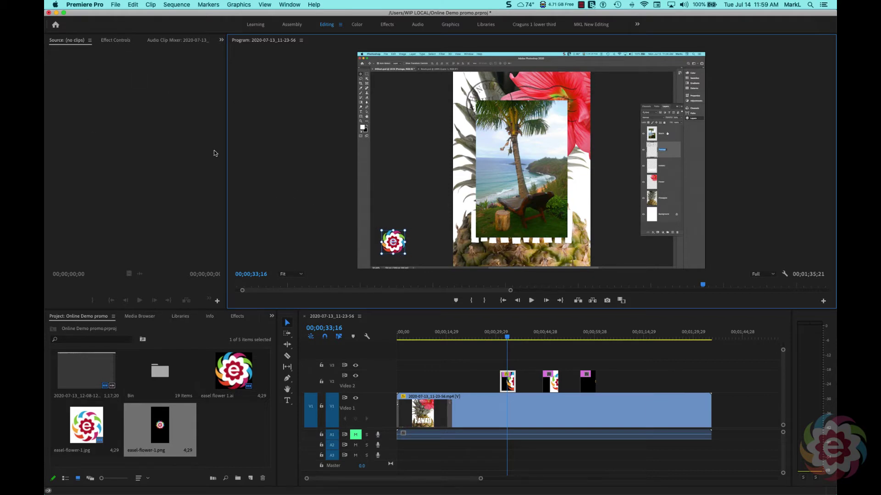
pyautogui.click(117, 41)
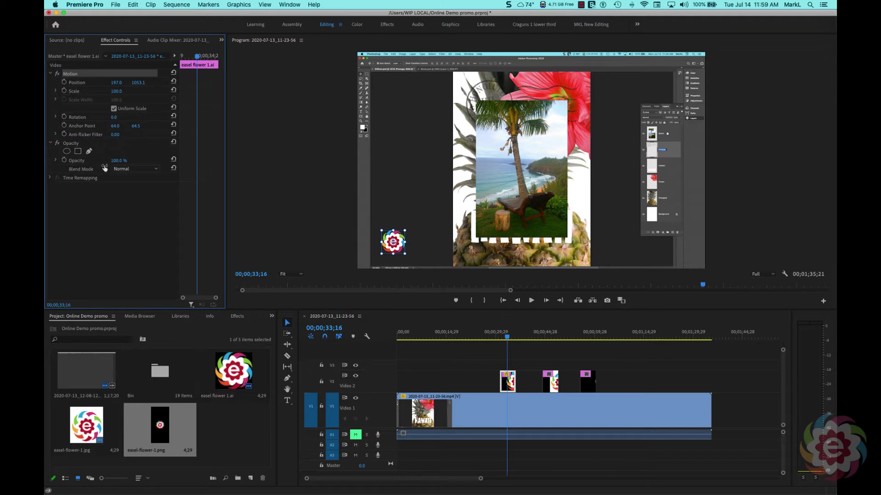
pyautogui.moveTo(115, 160); pyautogui.dragTo(76, 160)
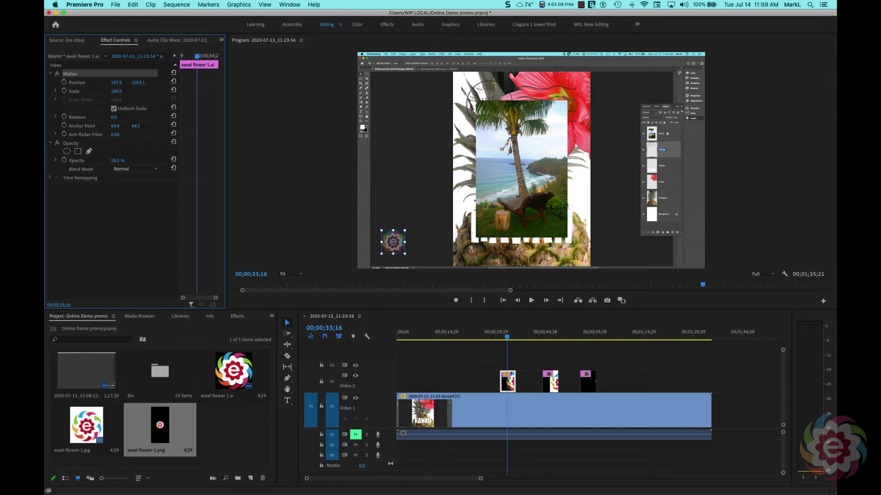
pyautogui.click(312, 228)
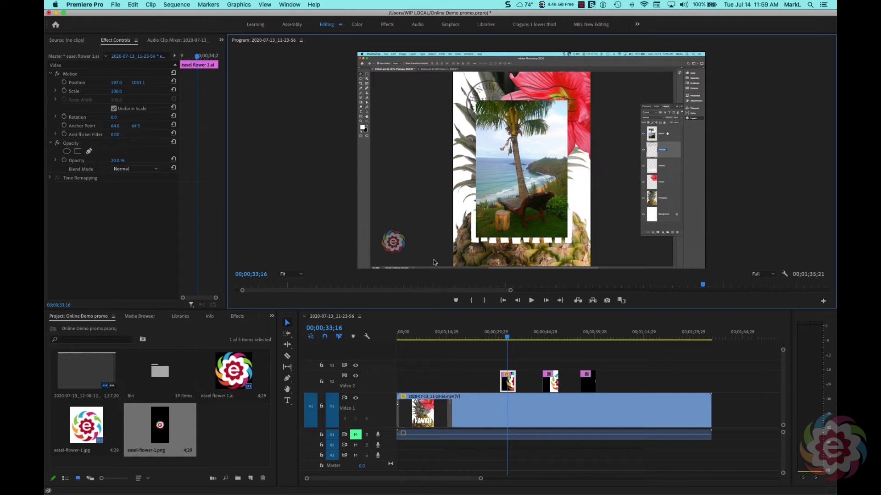
# At 00;00;47;07, move the JPG logo to the lower-left corner, then select its V2 clip
pyautogui.click(553, 338)
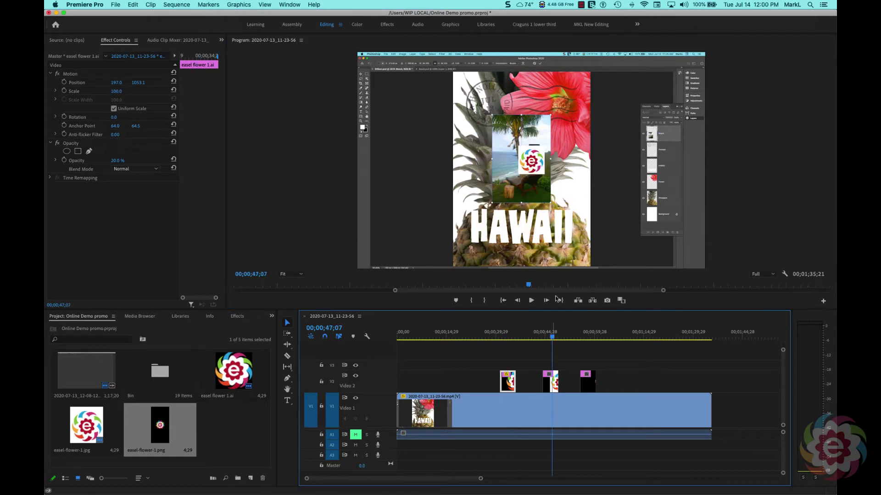
pyautogui.click(541, 174)
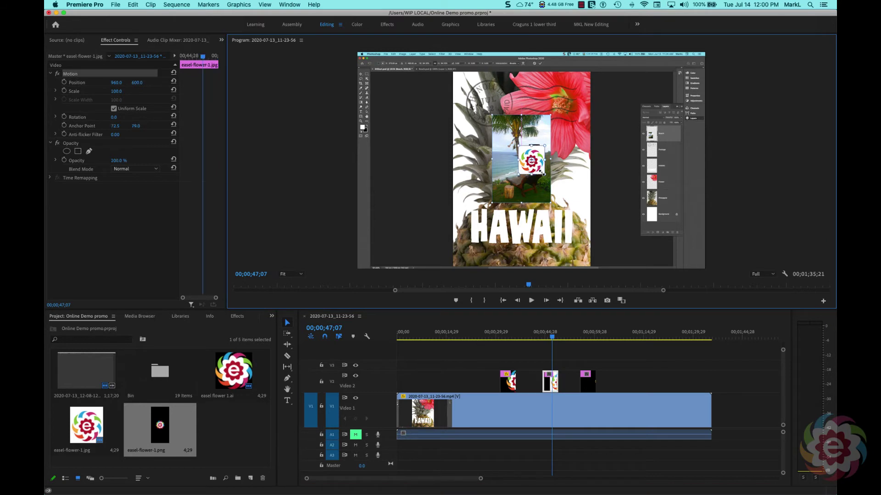
pyautogui.moveTo(541, 173); pyautogui.dragTo(407, 251)
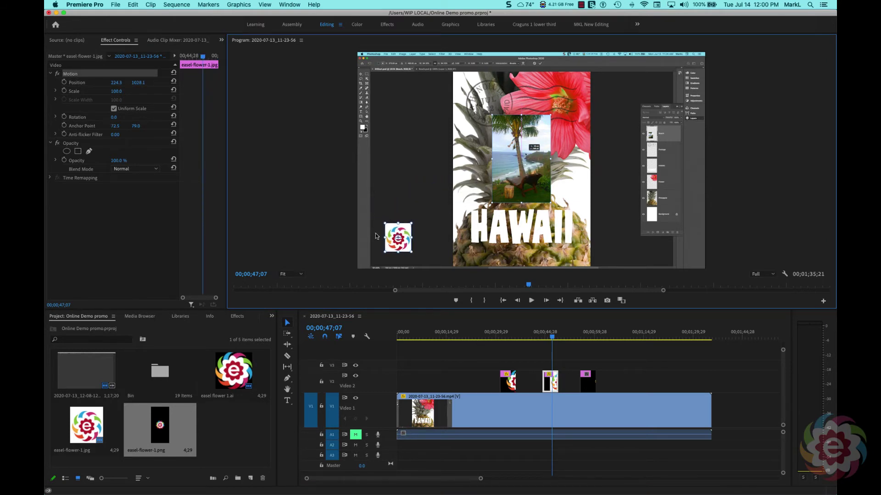
pyautogui.click(322, 236)
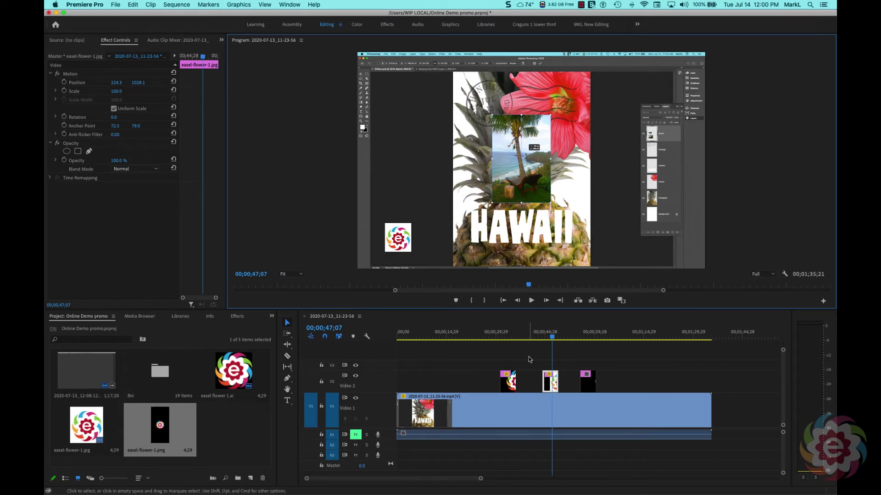
pyautogui.click(550, 380)
# Delete the JPG clip, then at 00;00;57;22 move the PNG logo to the lower-left (Position 215.2, 1092.7)
pyautogui.press('Delete')
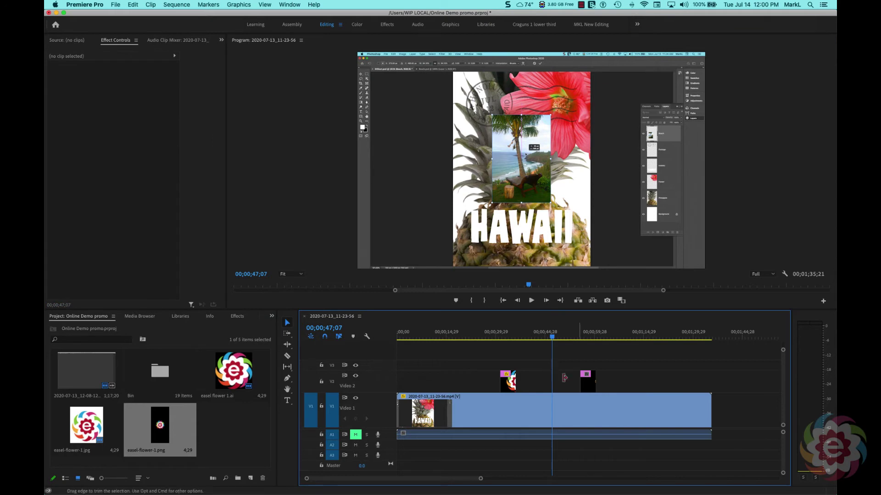
pyautogui.click(587, 335)
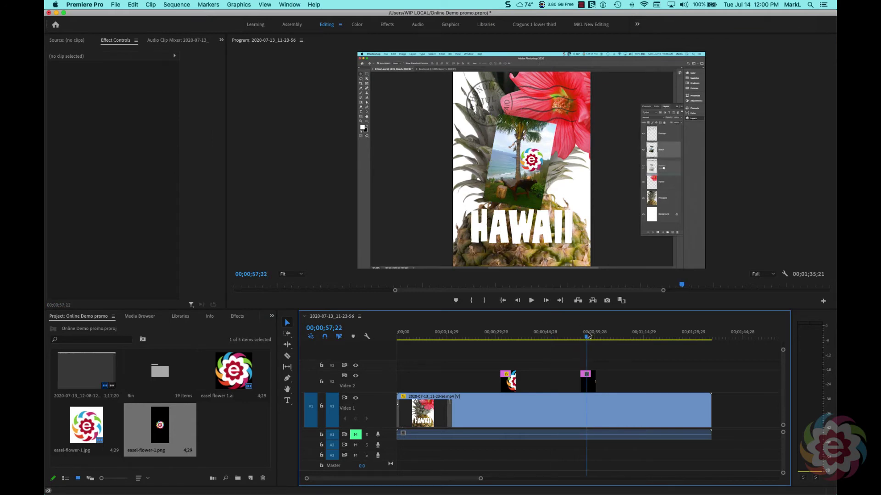
pyautogui.click(541, 169)
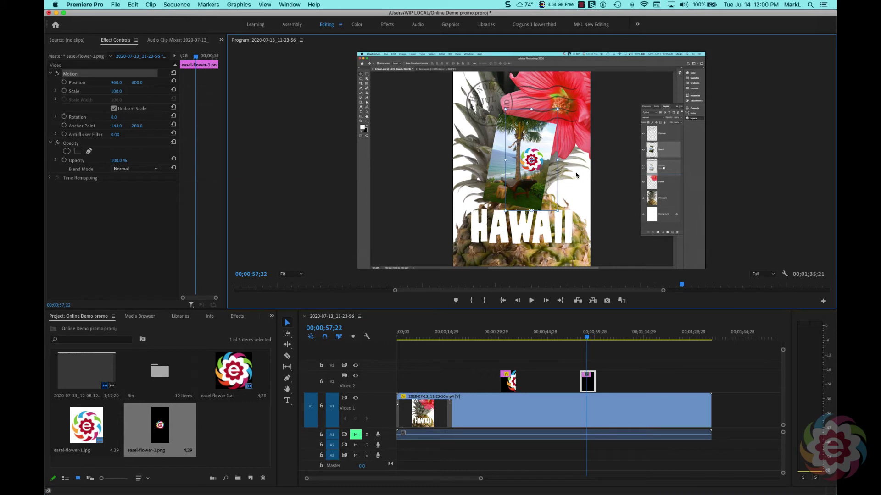
pyautogui.moveTo(537, 168); pyautogui.dragTo(403, 255)
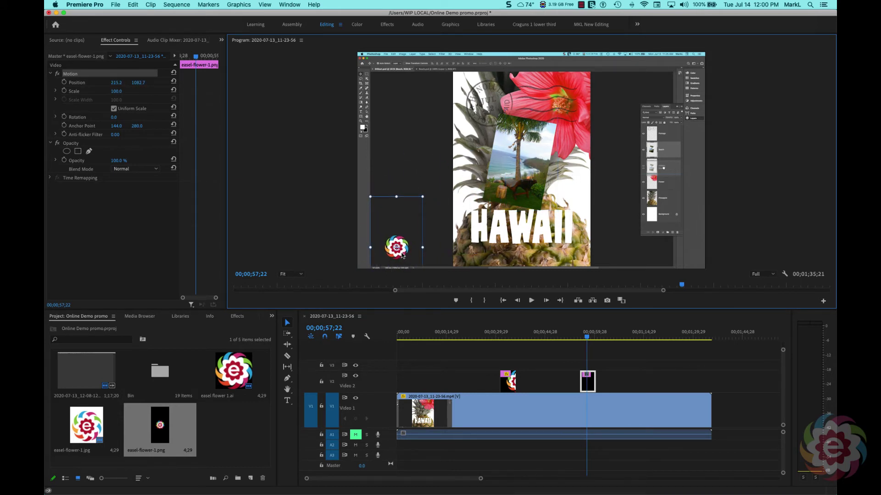
pyautogui.click(327, 247)
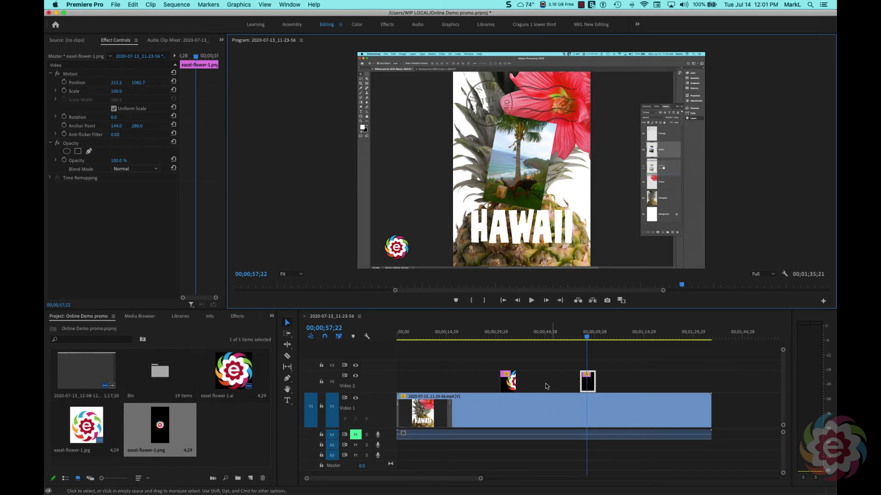
# Delete the easel-flower-1.png clip and move the easel flower 1.ai clip to the sequence start
pyautogui.doubleClick(592, 388)
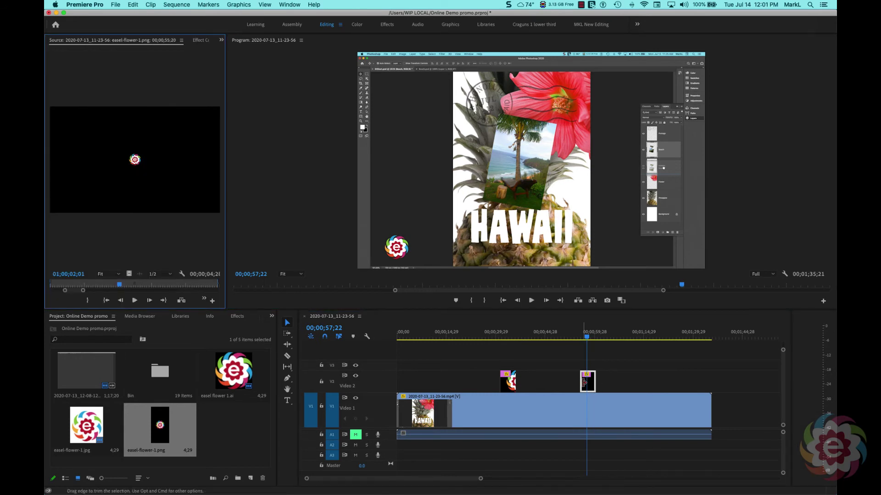
pyautogui.click(584, 382)
pyautogui.click(586, 384)
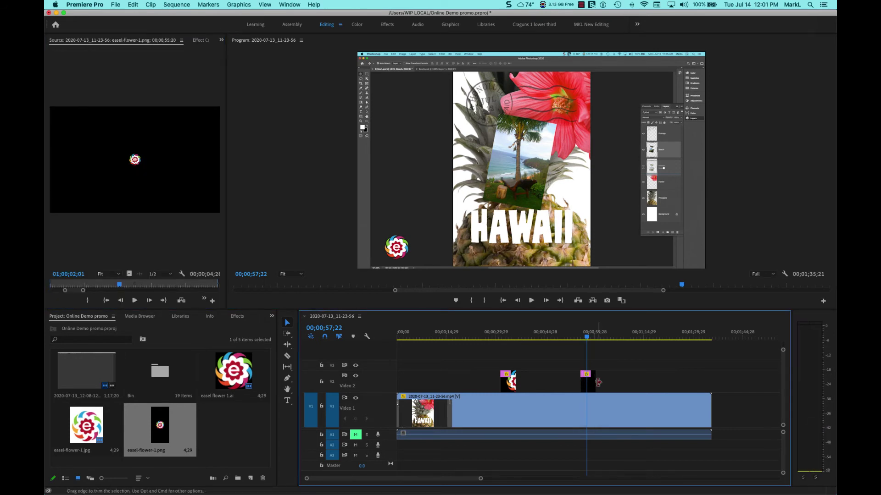
pyautogui.click(590, 386)
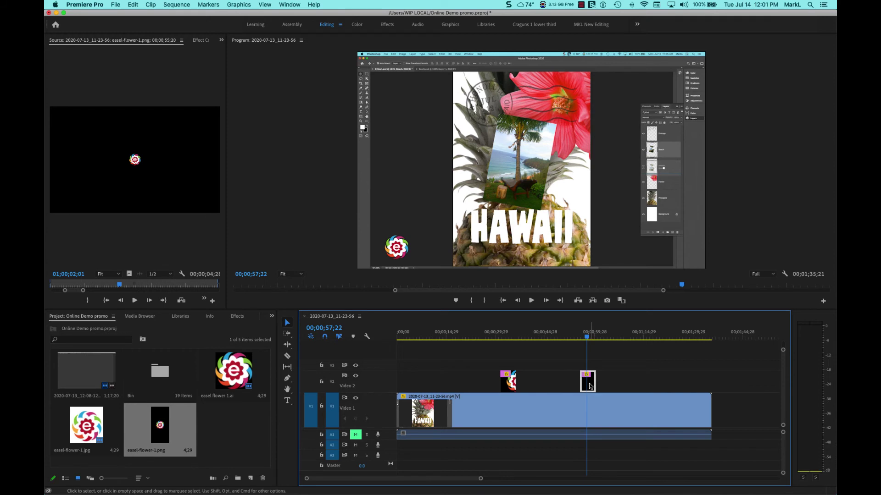
pyautogui.press('Delete')
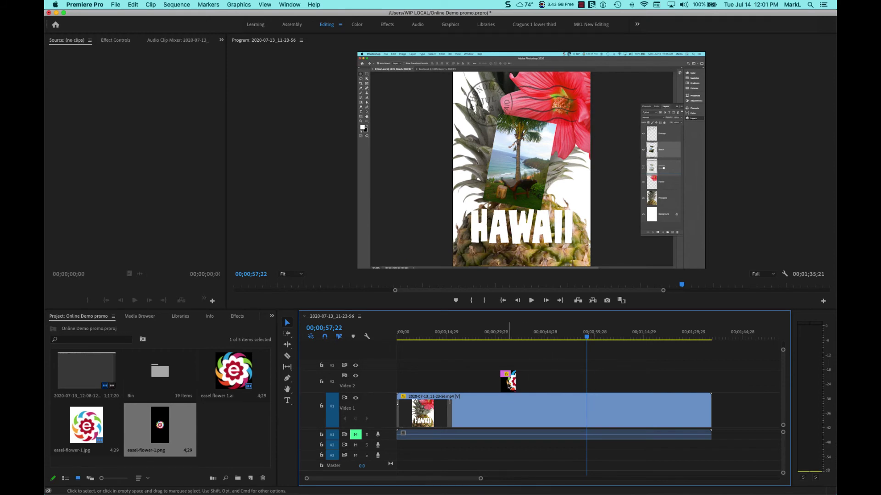
pyautogui.moveTo(507, 389); pyautogui.dragTo(711, 411)
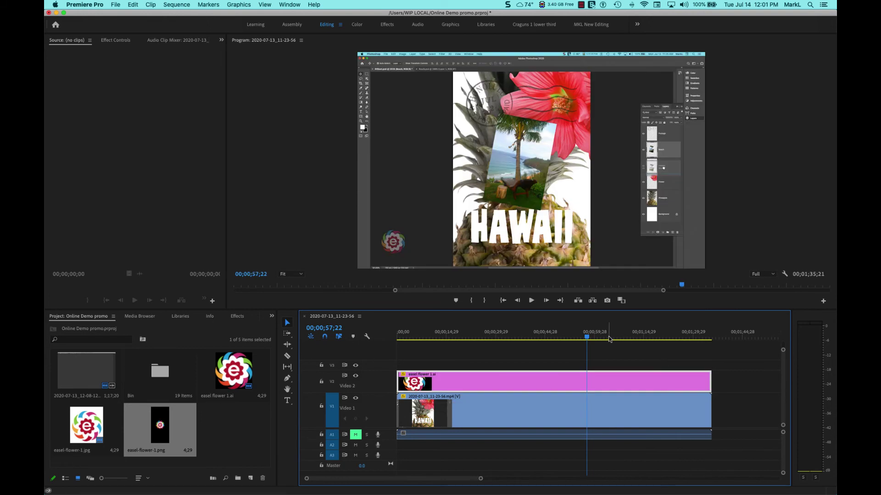
# Rewind and play the opening to check the faint lower-left watermark
pyautogui.moveTo(587, 338); pyautogui.dragTo(398, 338)
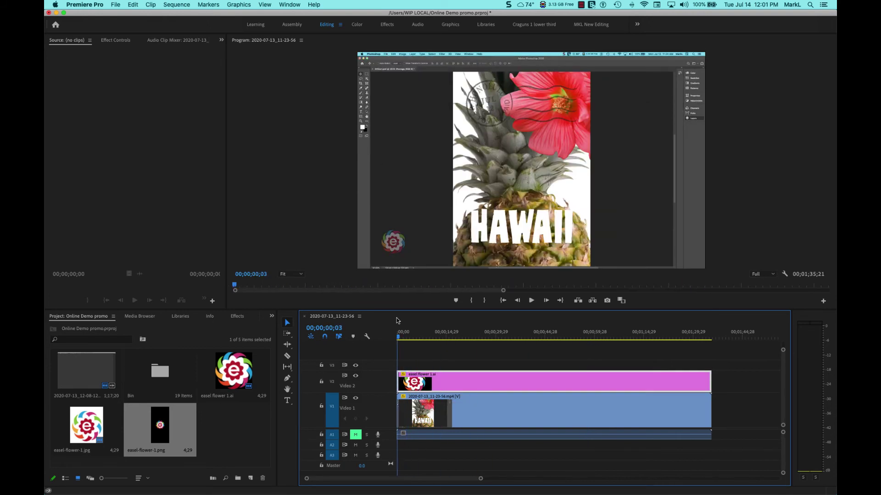
pyautogui.press('space')
pyautogui.press('space')
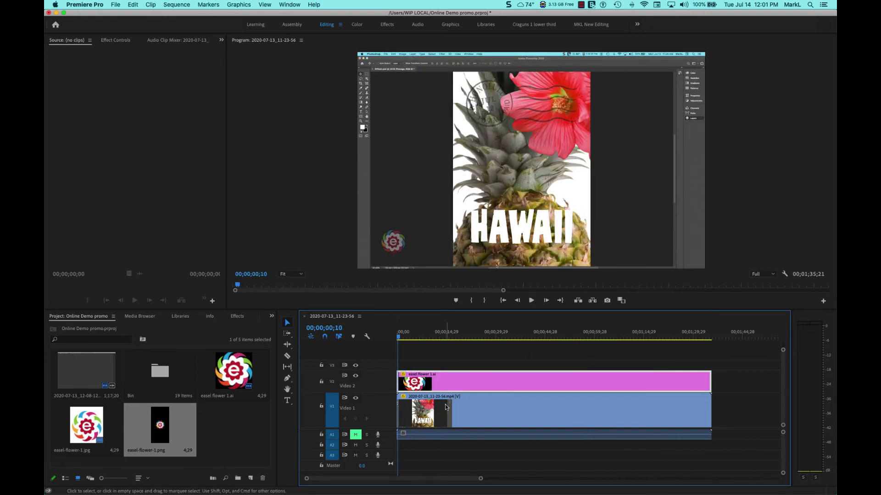
pyautogui.press('space')
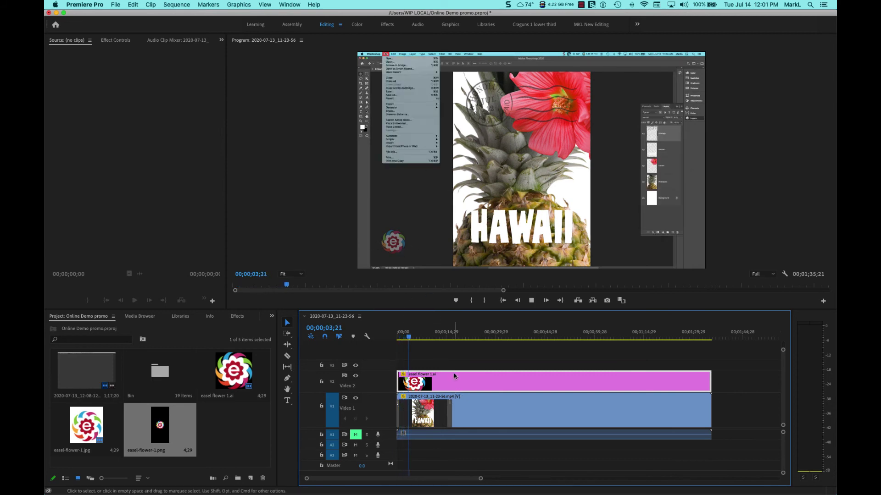
pyautogui.press('space')
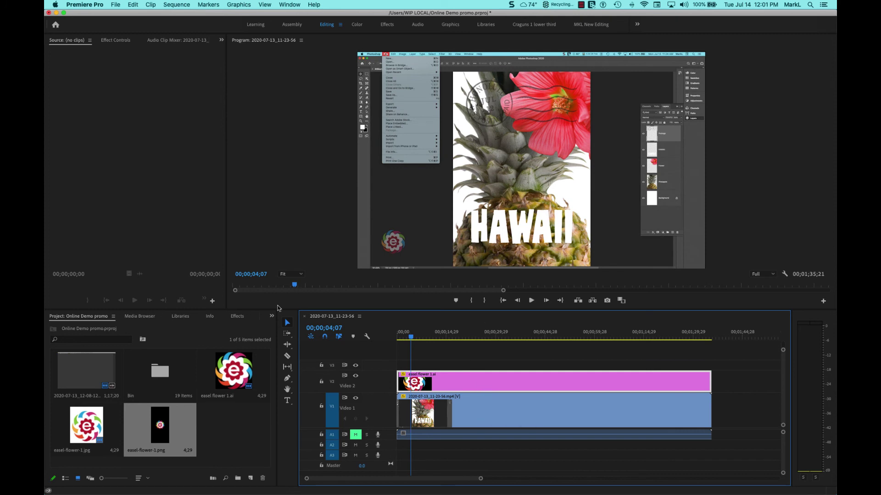
# Put Cross Dissolve transitions at both ends of the logo clip and preview the fade-in from the start
pyautogui.click(241, 317)
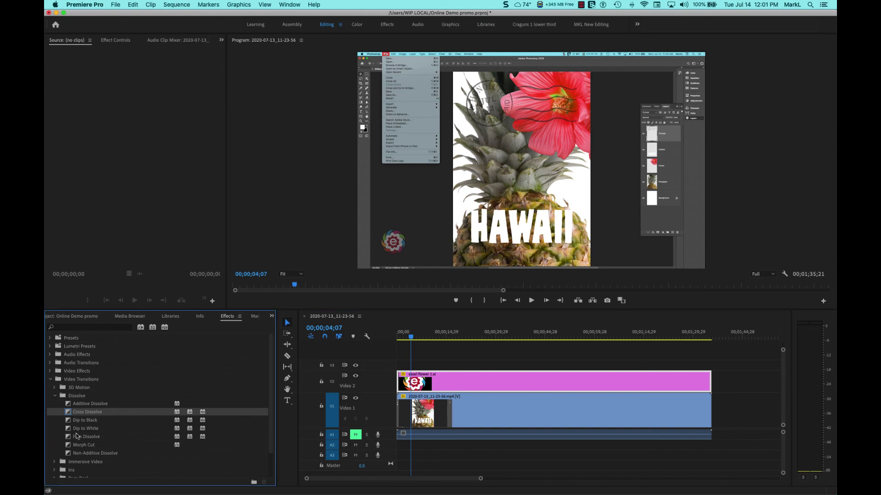
pyautogui.moveTo(68, 415); pyautogui.dragTo(400, 381)
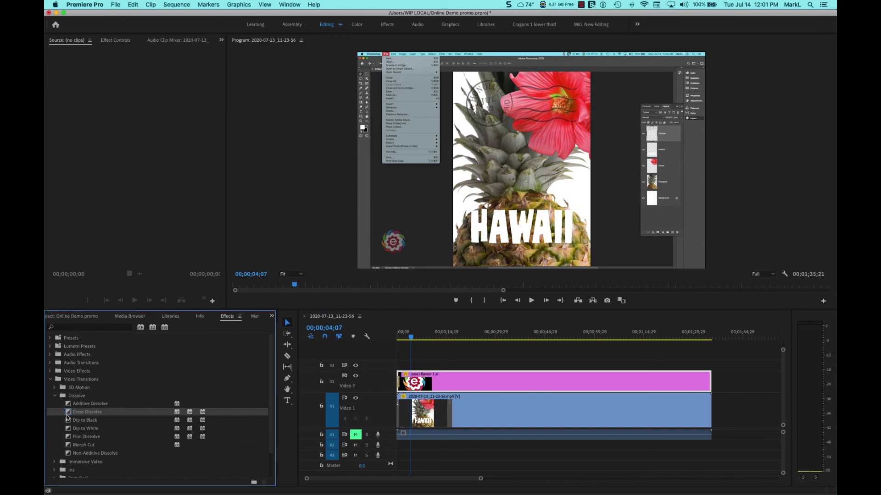
pyautogui.moveTo(68, 415); pyautogui.dragTo(712, 388)
pyautogui.moveTo(411, 339); pyautogui.dragTo(385, 342)
pyautogui.press('space')
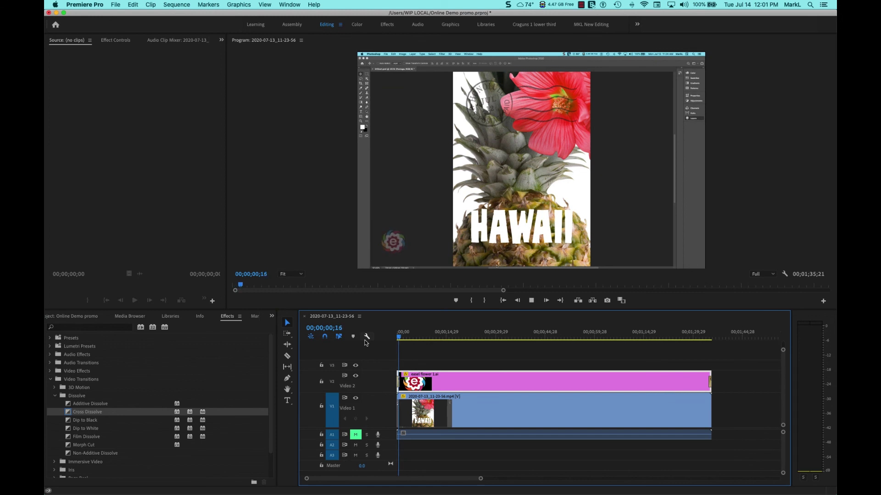